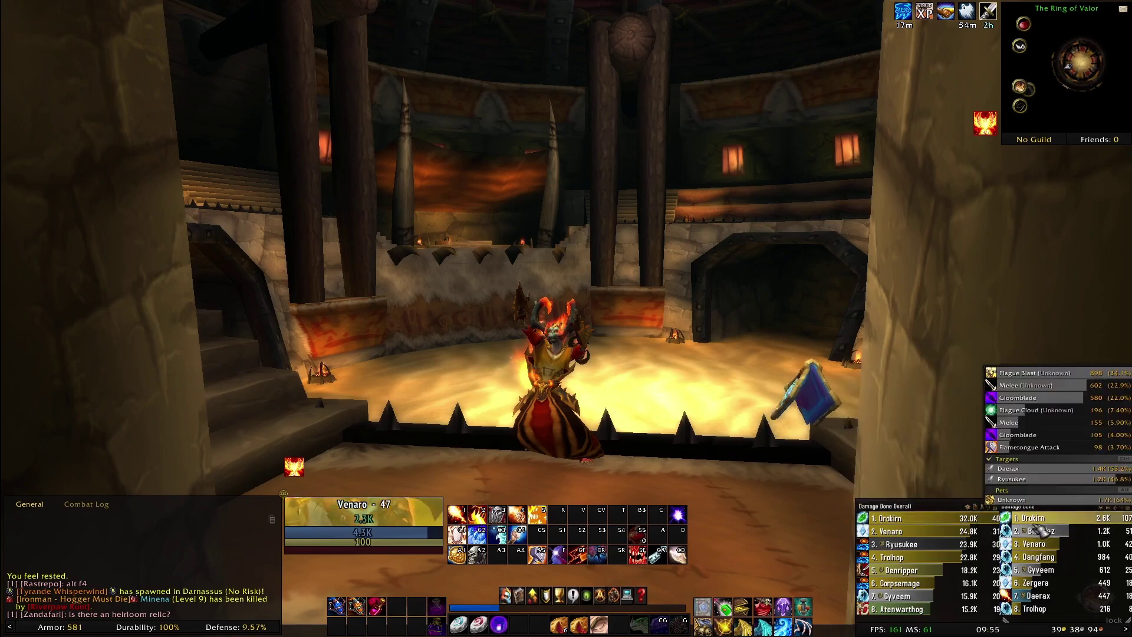
- Scroll the launcher's addon list to confirm Deadly Boss Mods, Details and ElvUI are installed
mouse_move(939, 554)
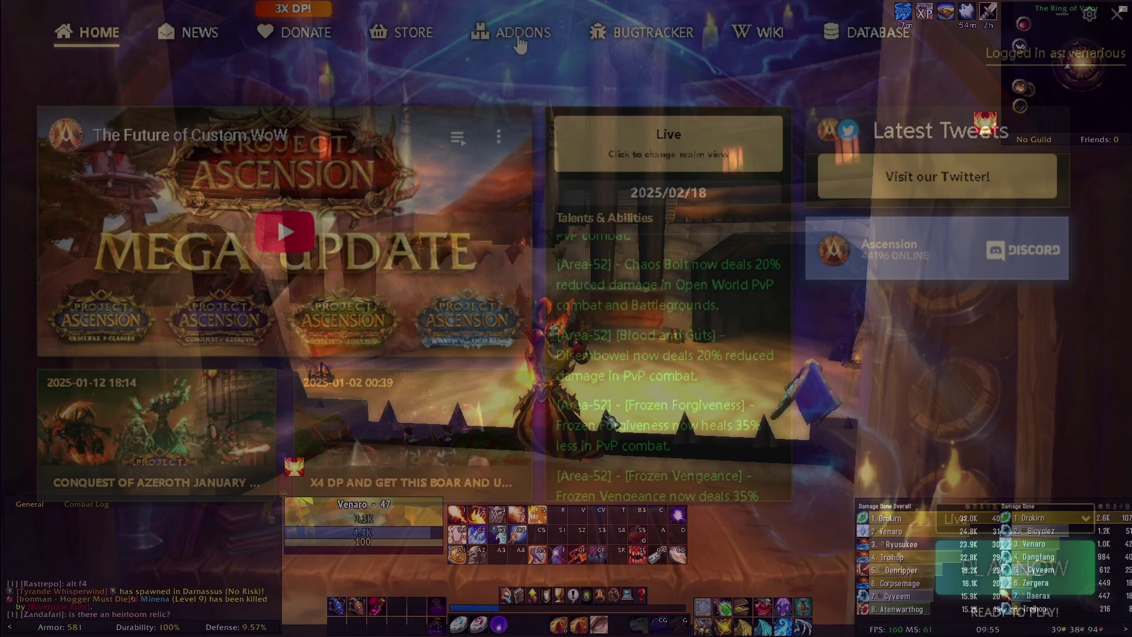
left_click(510, 36)
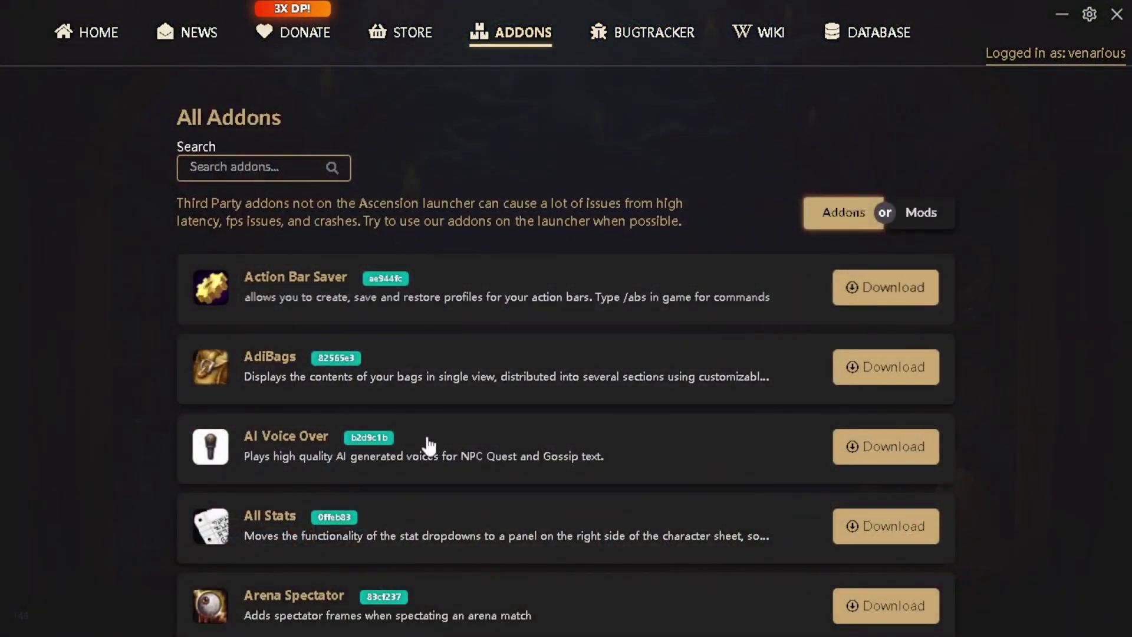
scroll(602, 295, "down", 15)
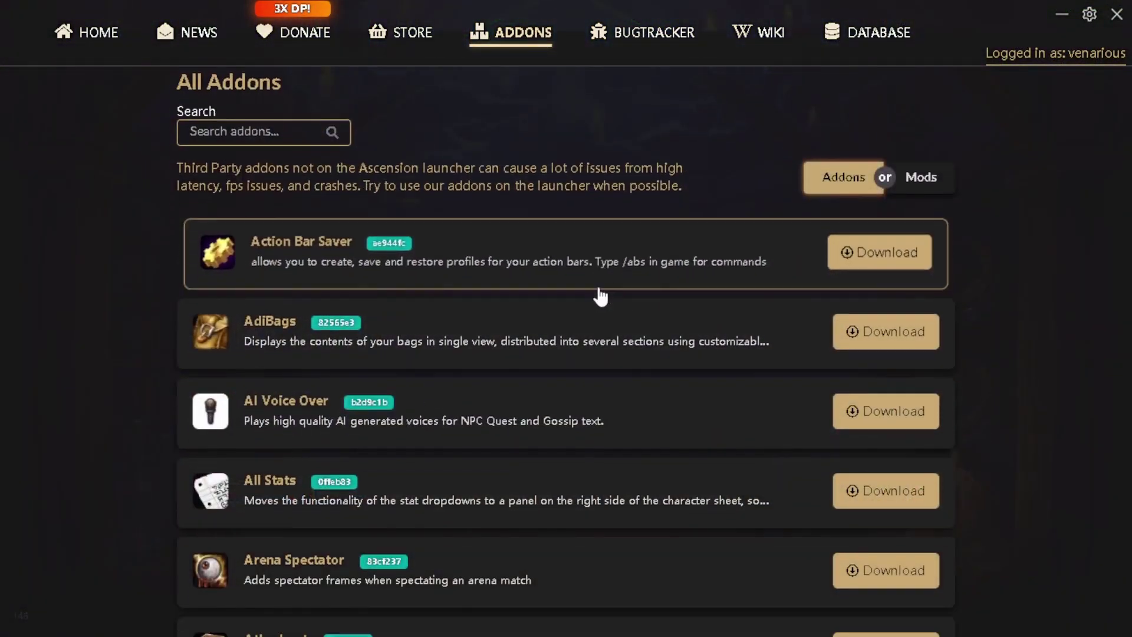
scroll(880, 196, "down", 1)
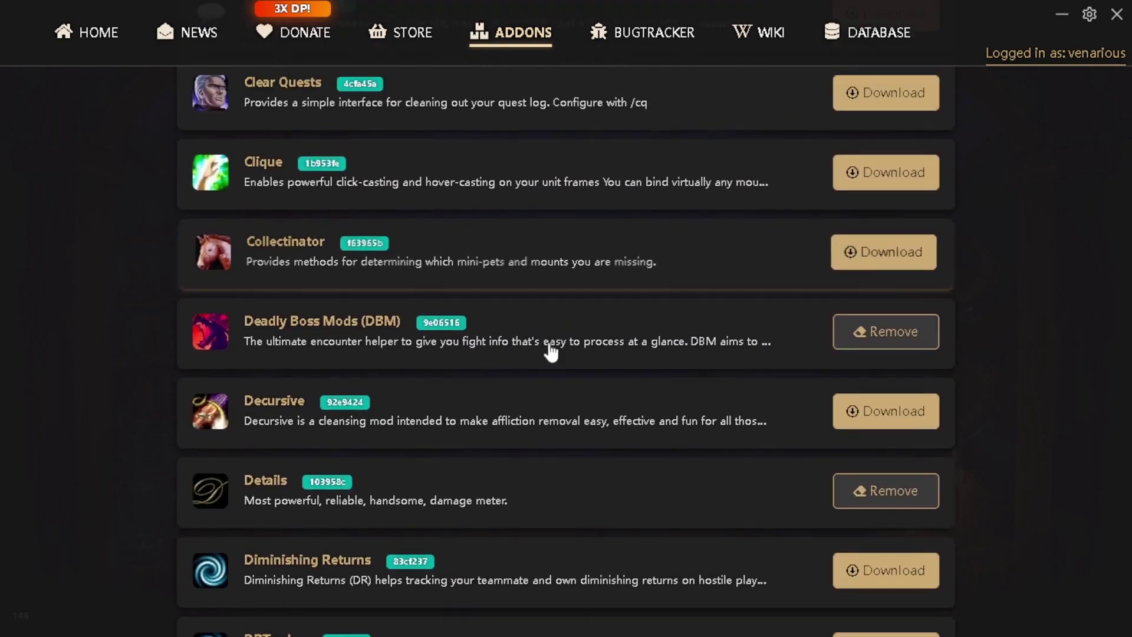
scroll(315, 350, "down", 3)
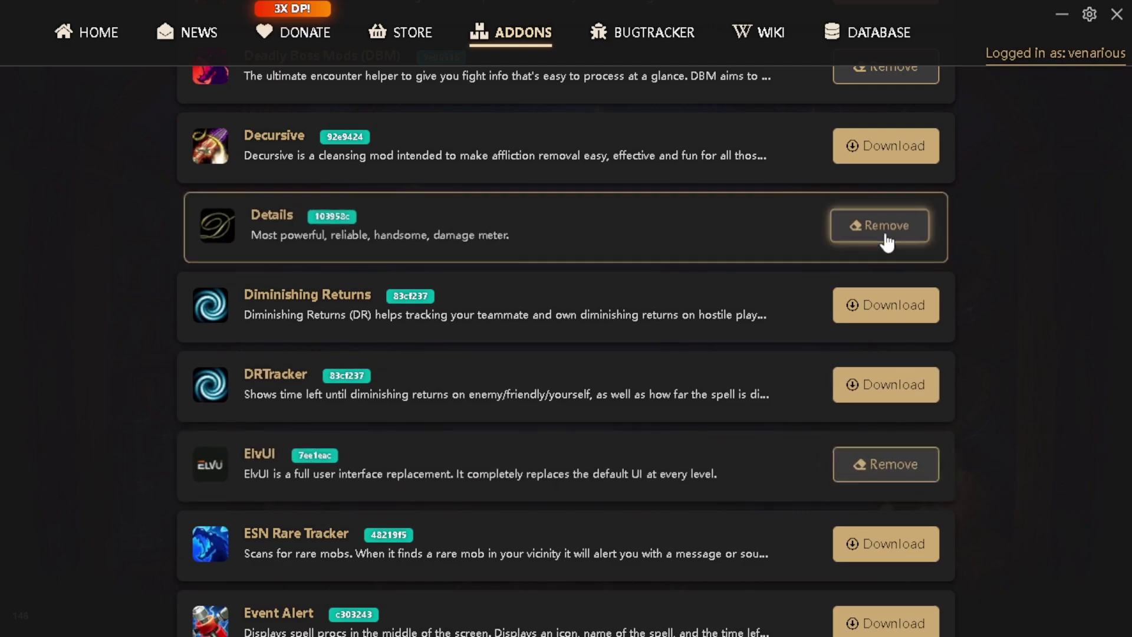
scroll(882, 272, "up", 1)
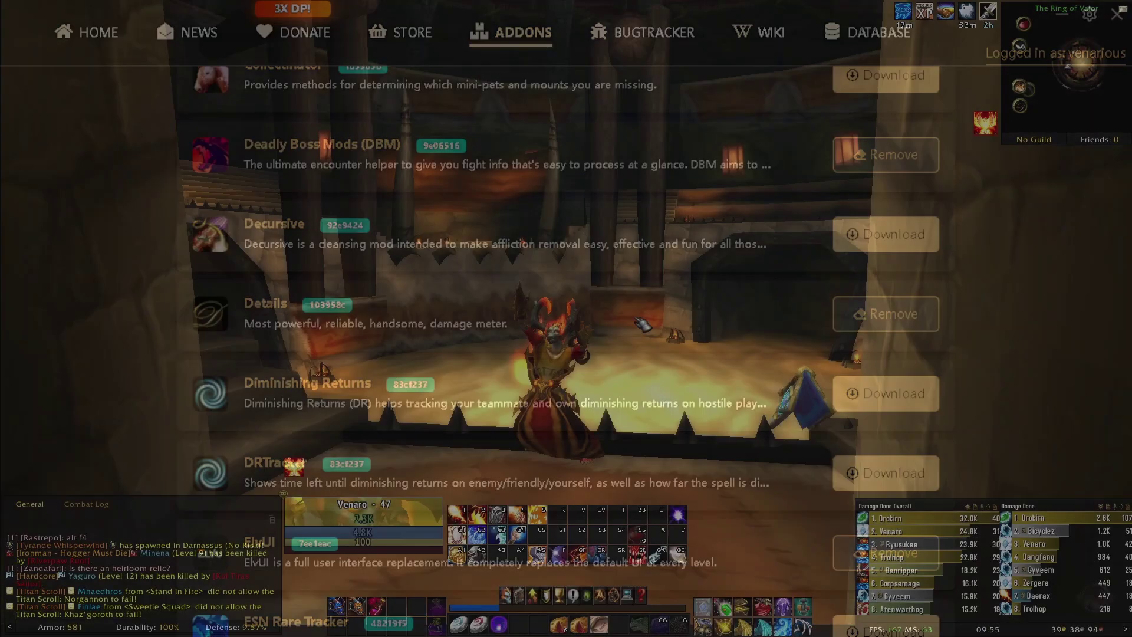
- Open the ElvUI configuration from the game menu, then switch over to the browser
key("Escape")
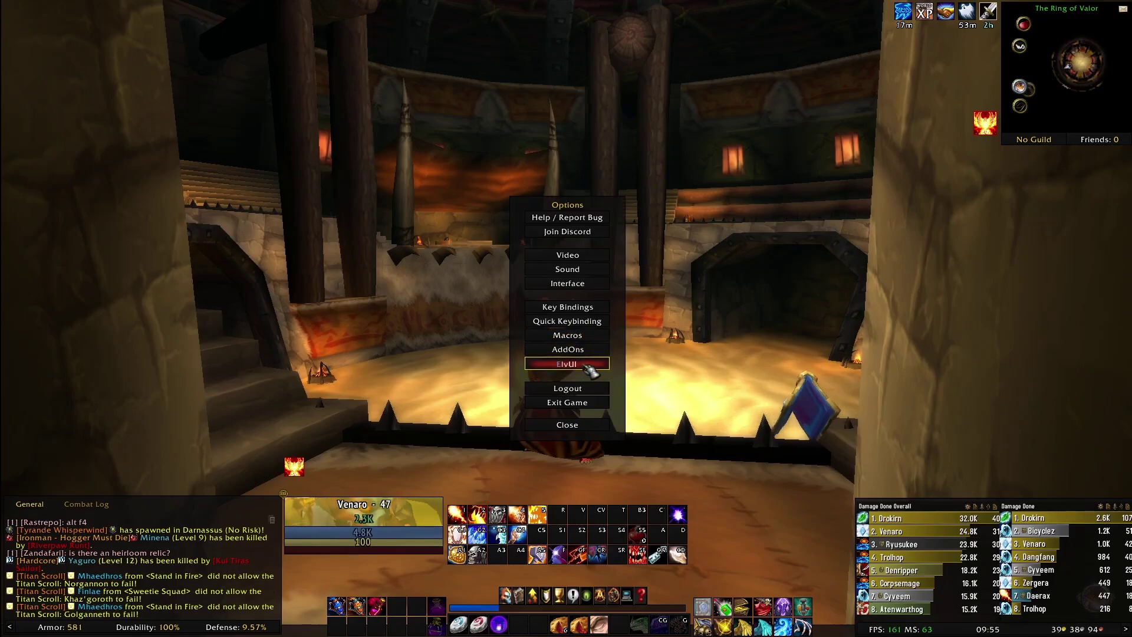
left_click(589, 367)
key("Escape")
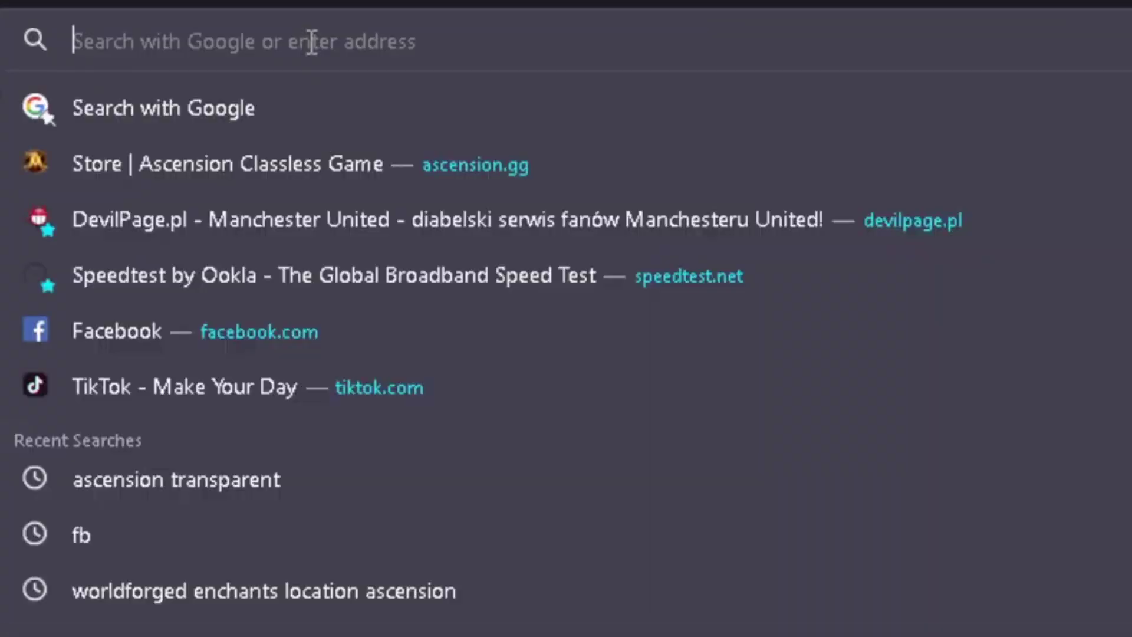
- Load pastecode.io/s/phmhkw80 and select its ElvUI profile string
type("https://pastecode.io/s/phmhkw80")
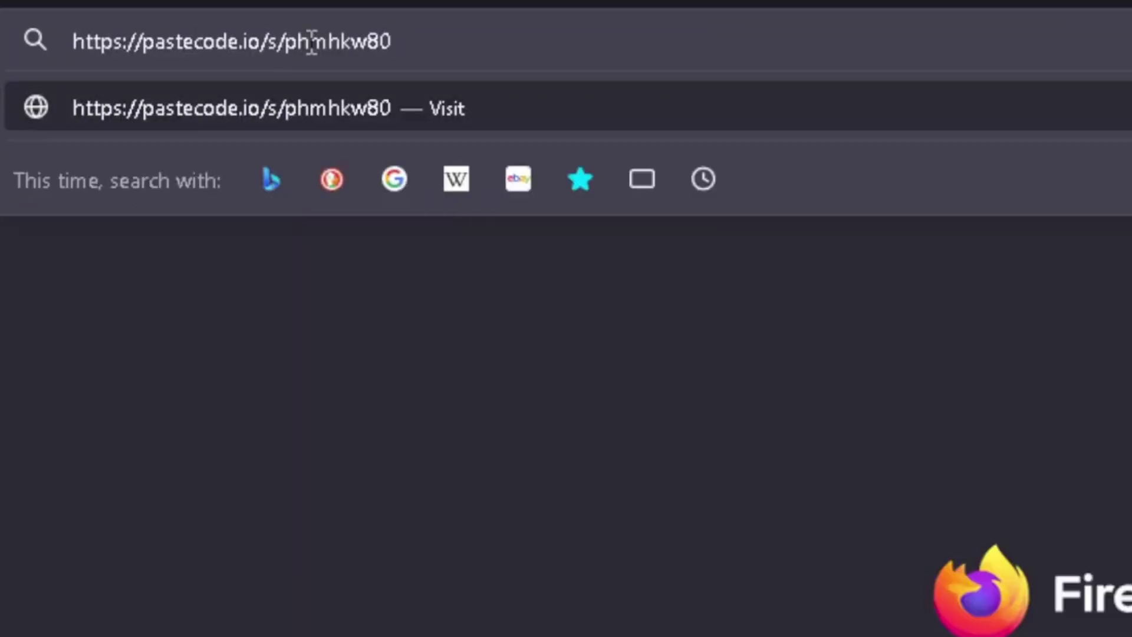
key("Return")
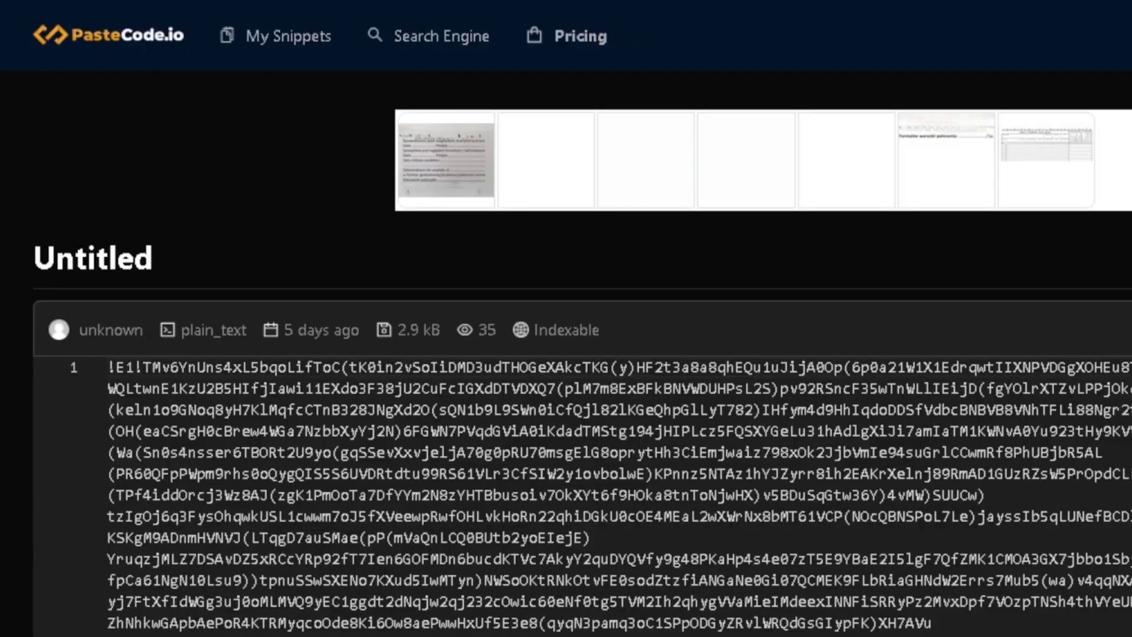
left_click_drag(944, 625, 76, 369)
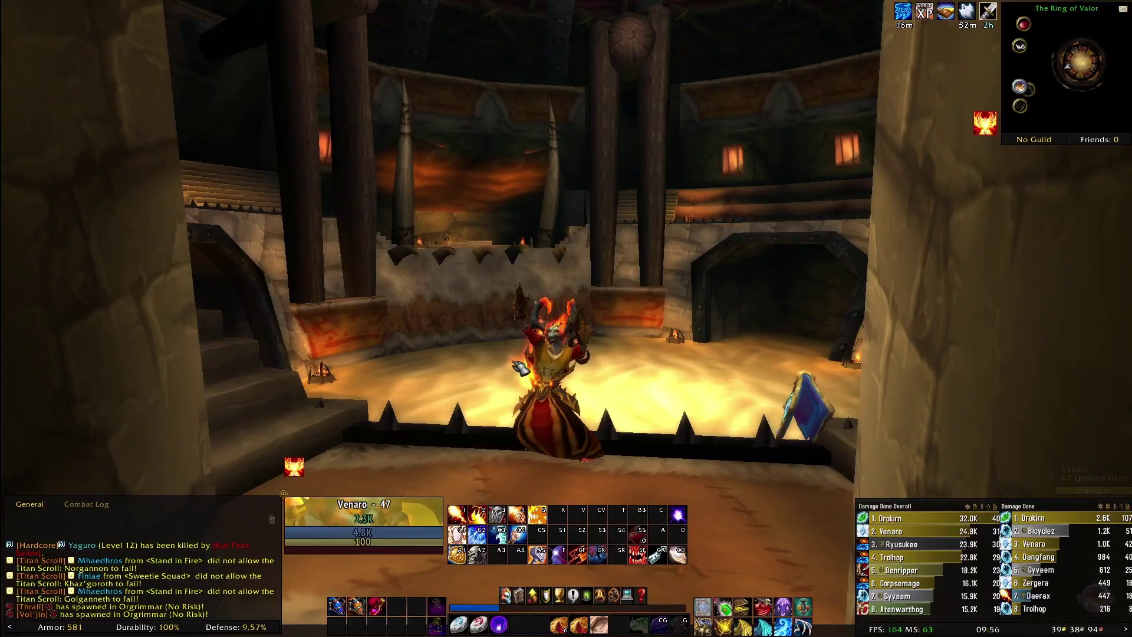
- Paste the string into ElvUI's Profiles import box, import it and accept overwriting the existing profile
key("Escape")
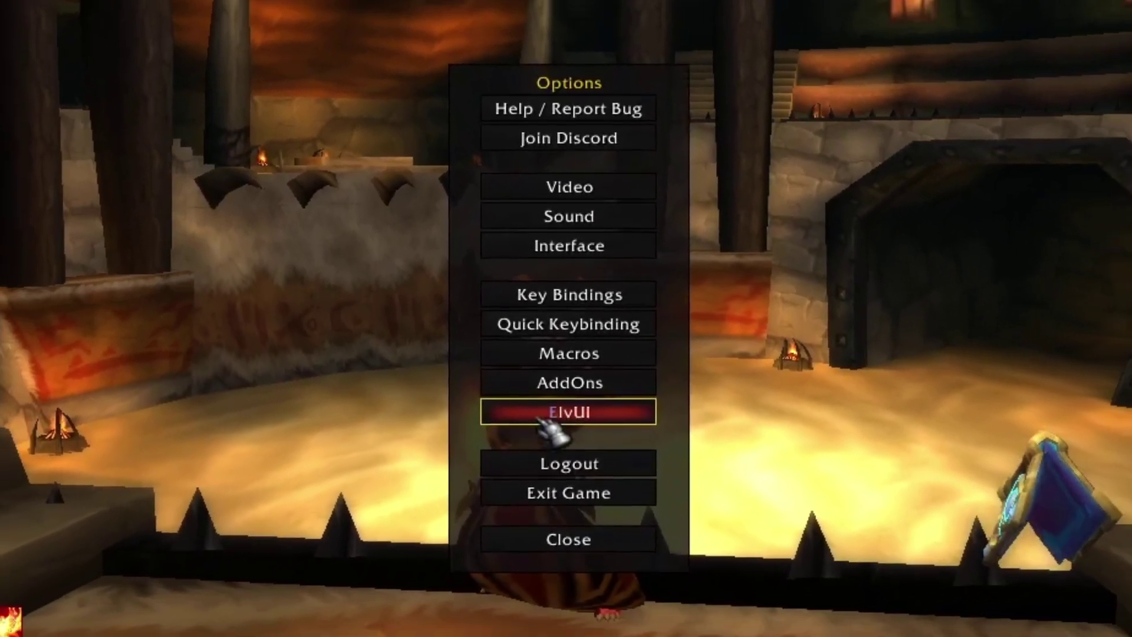
left_click(549, 370)
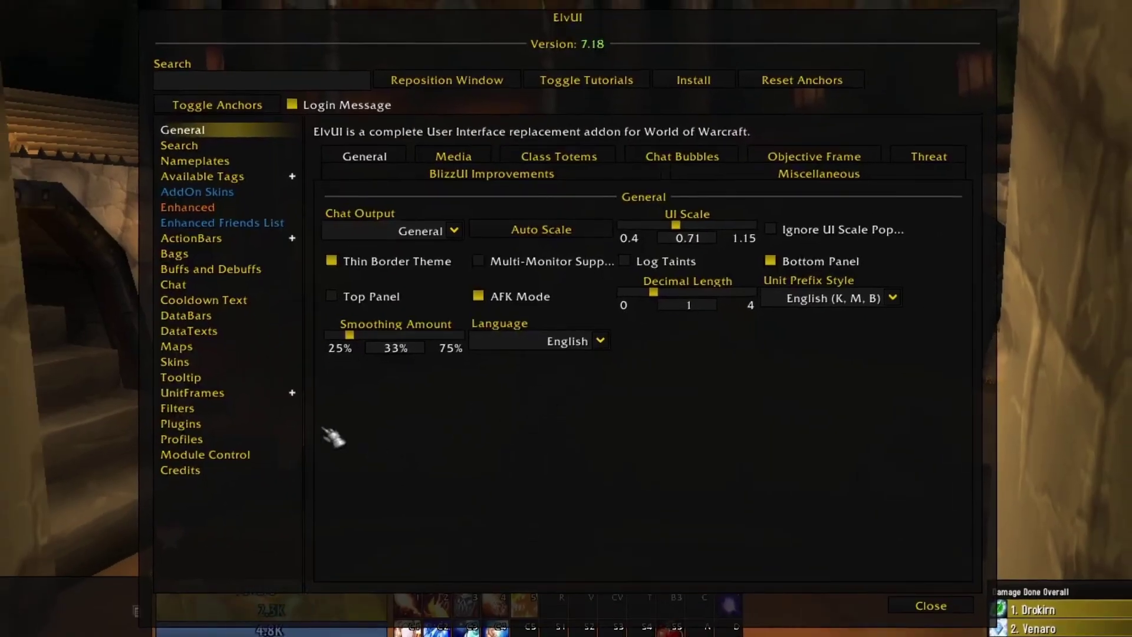
left_click(180, 461)
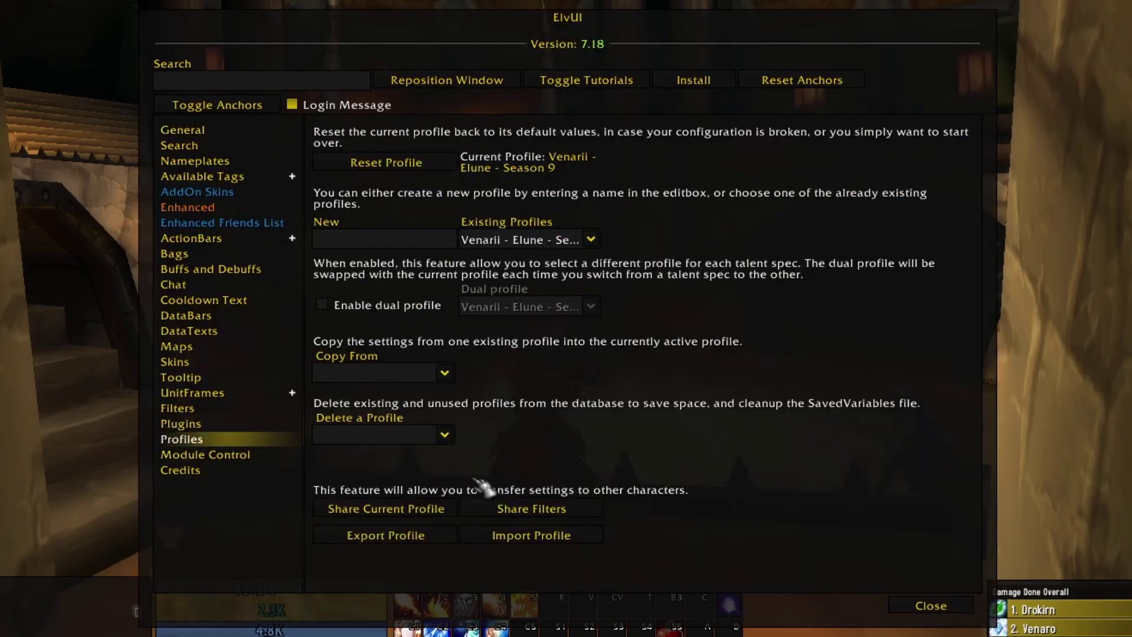
left_click(525, 538)
key("ctrl+v")
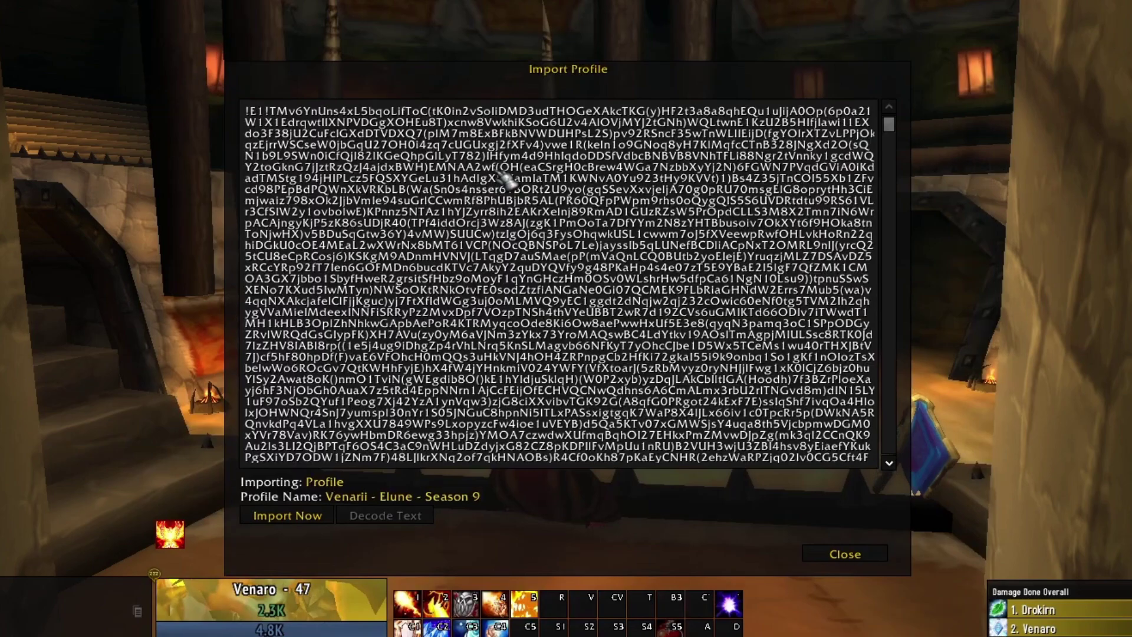
left_click(278, 516)
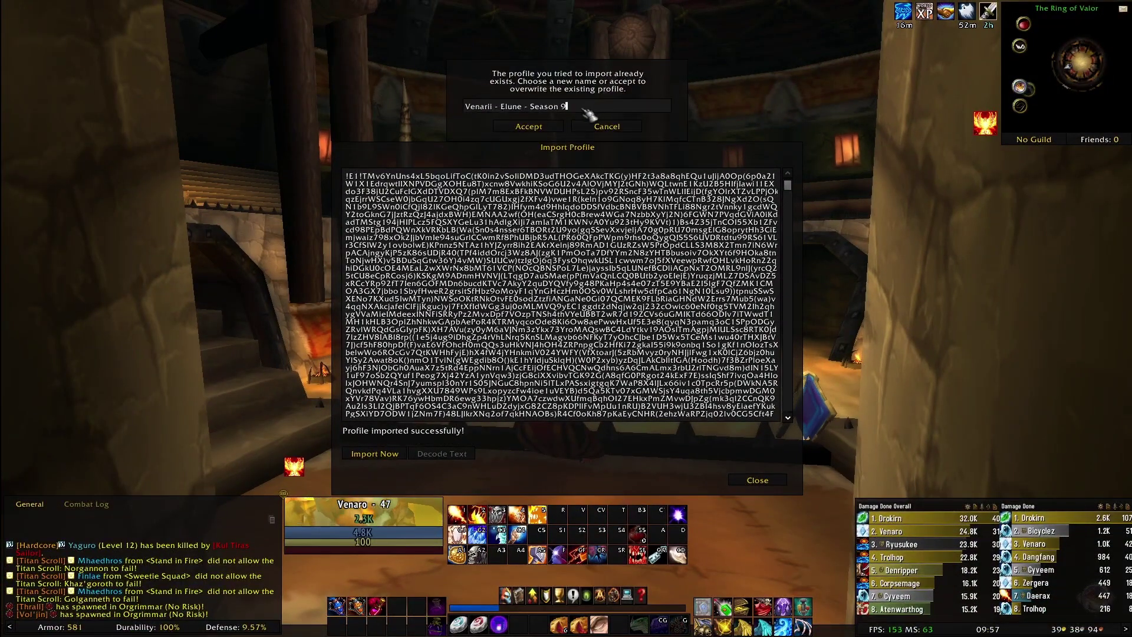
left_click(529, 126)
left_click(758, 480)
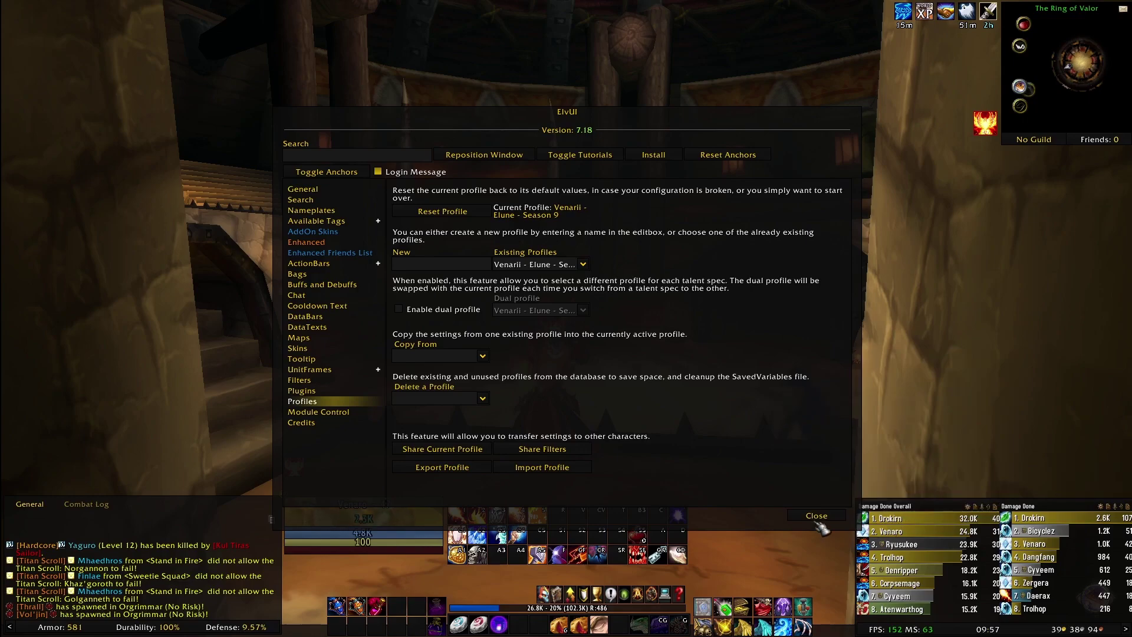
- Reopen ElvUI's configuration and move its window up to uncover the unit frames
left_click(817, 517)
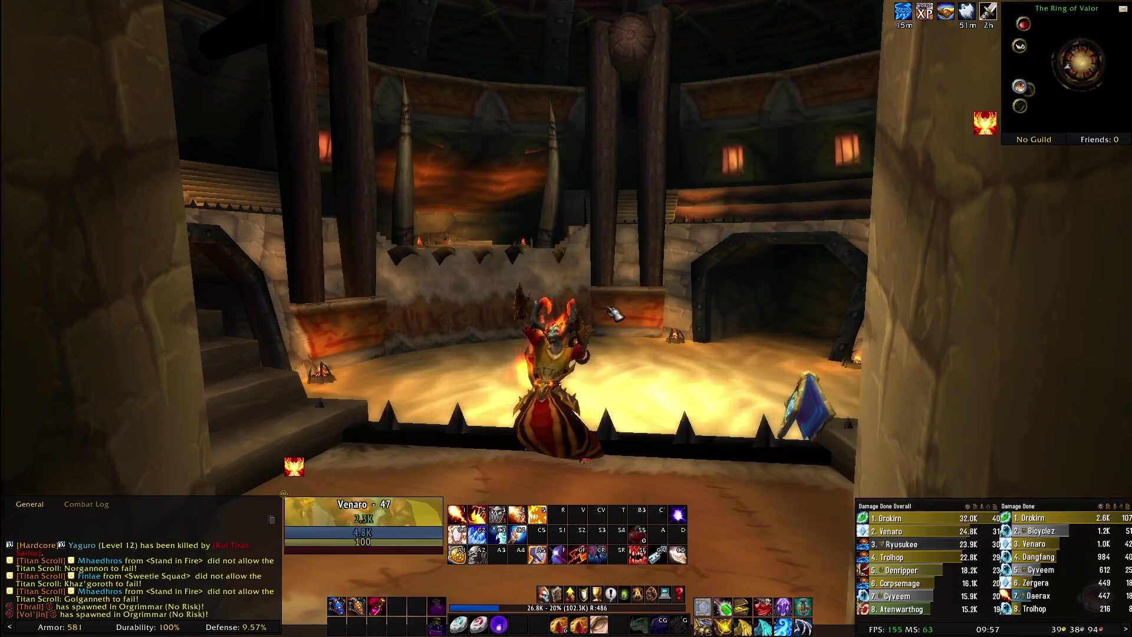
key("Escape")
left_click(586, 346)
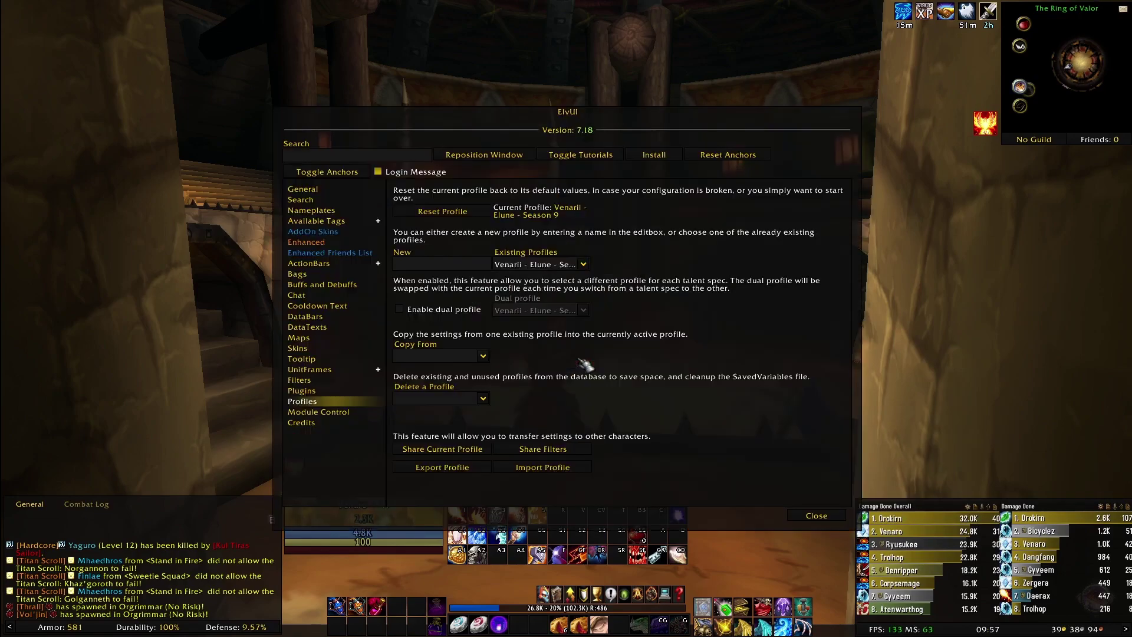
left_click_drag(575, 121, 568, 39)
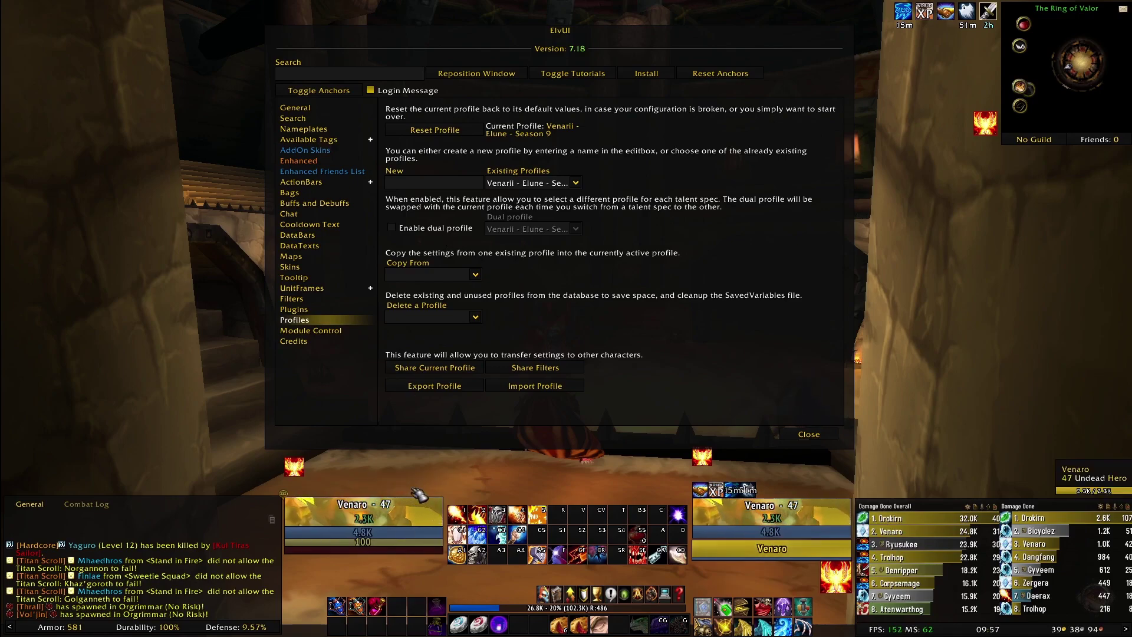
- Uncheck Enable on the ElvUI Player unit frame's Buffs settings
left_click(348, 289)
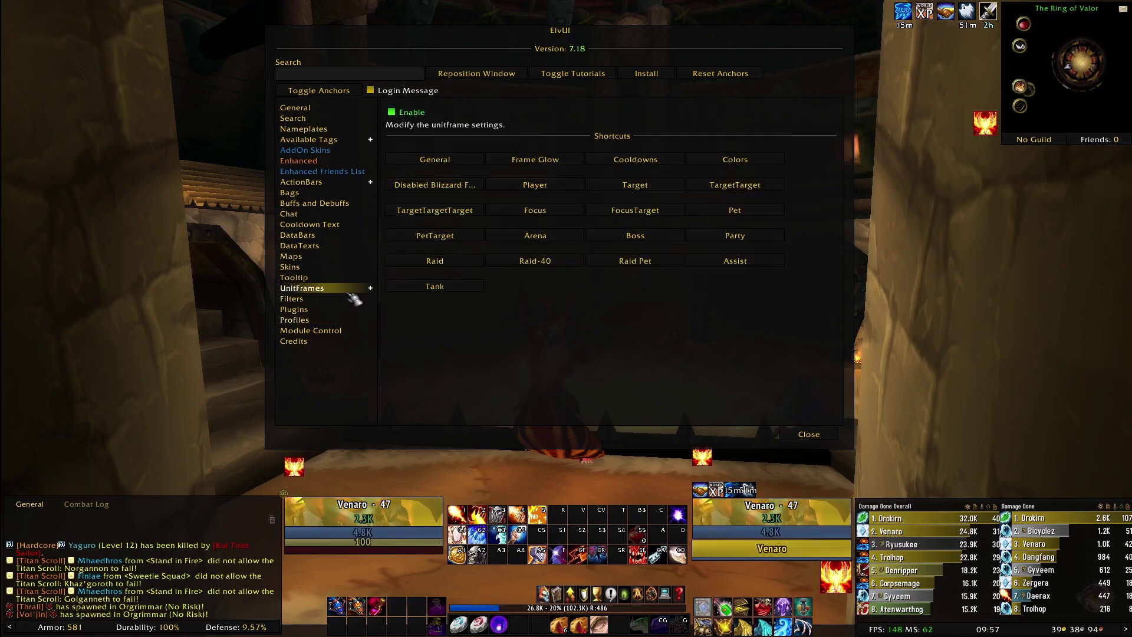
left_click(550, 187)
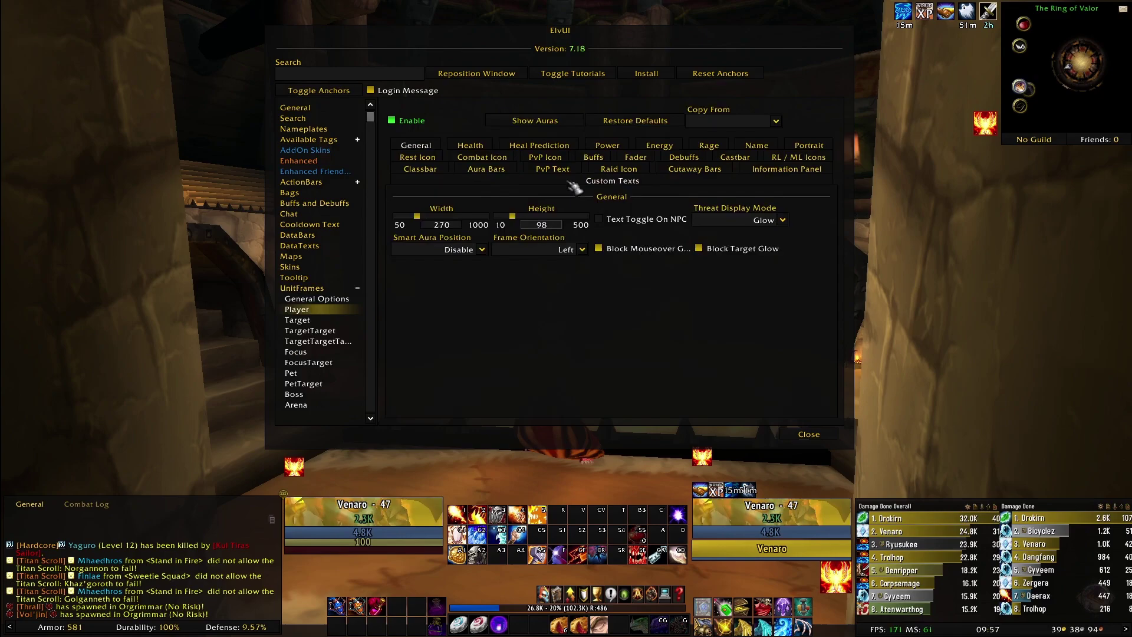
left_click(594, 158)
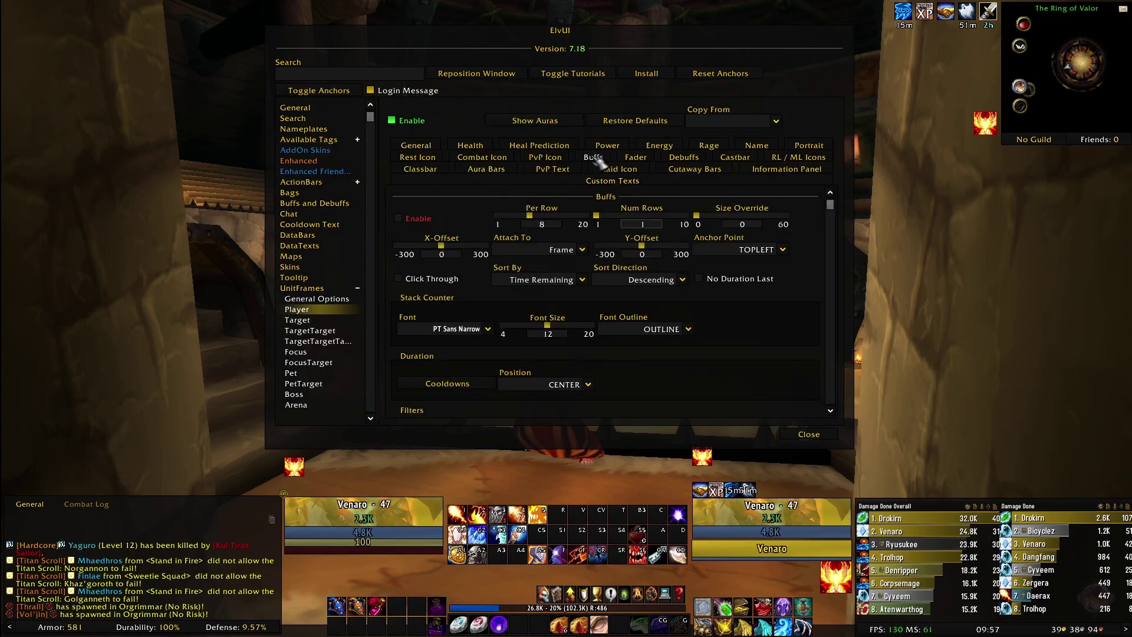
left_click(684, 161)
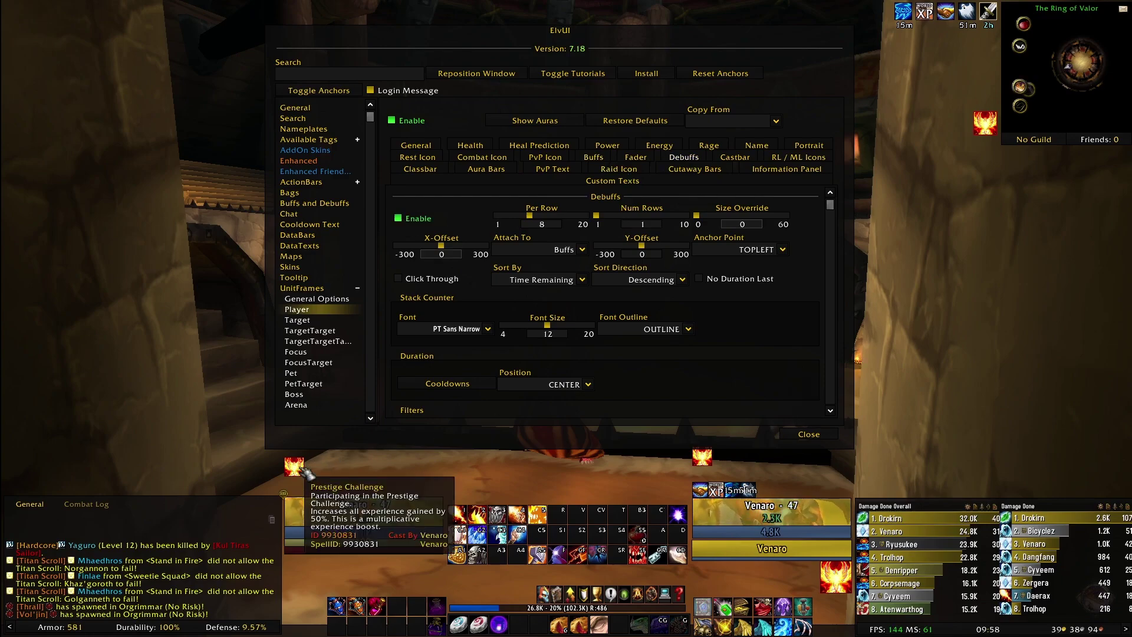
left_click(593, 157)
left_click(399, 218)
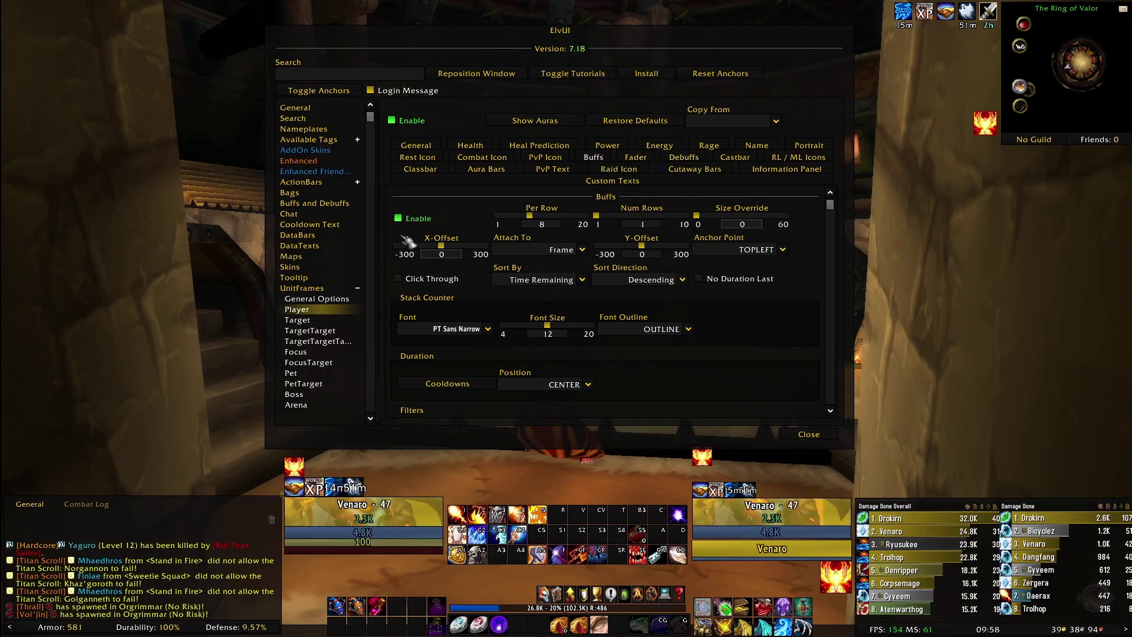
mouse_move(362, 499)
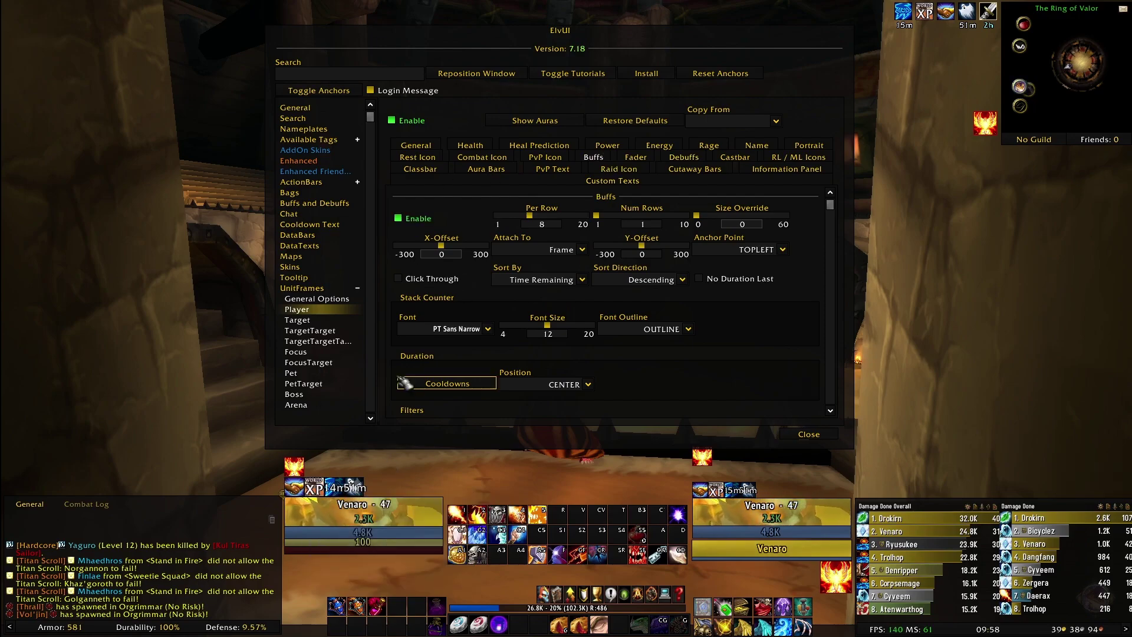
left_click(398, 218)
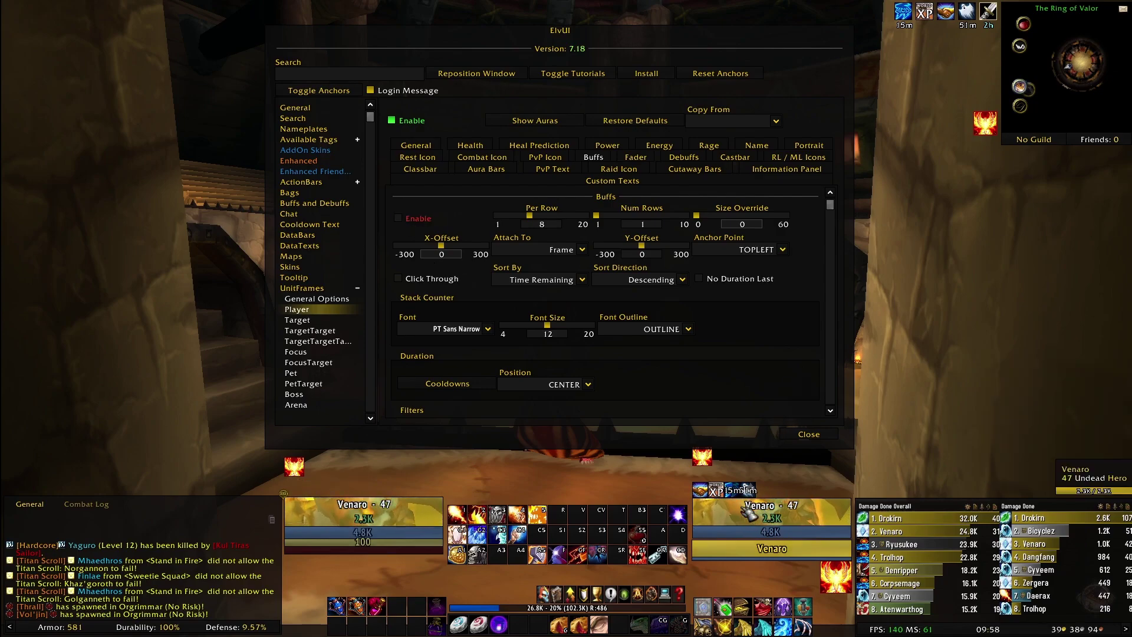
- Bring up the Target unit frame's Debuffs settings for comparison
left_click(328, 299)
left_click(661, 188)
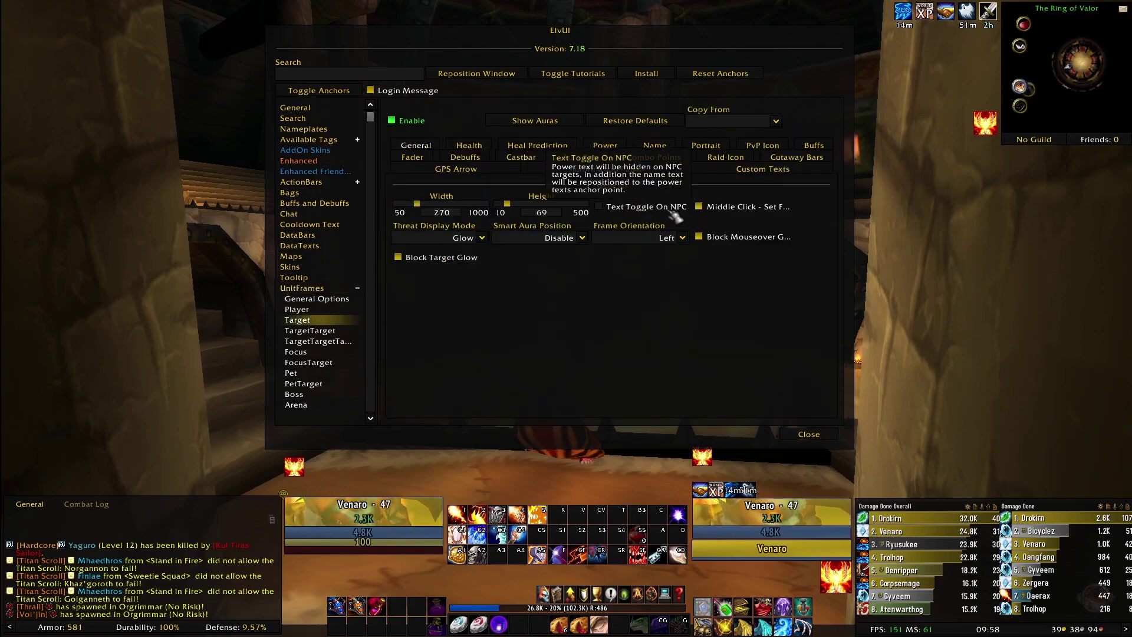
left_click(465, 157)
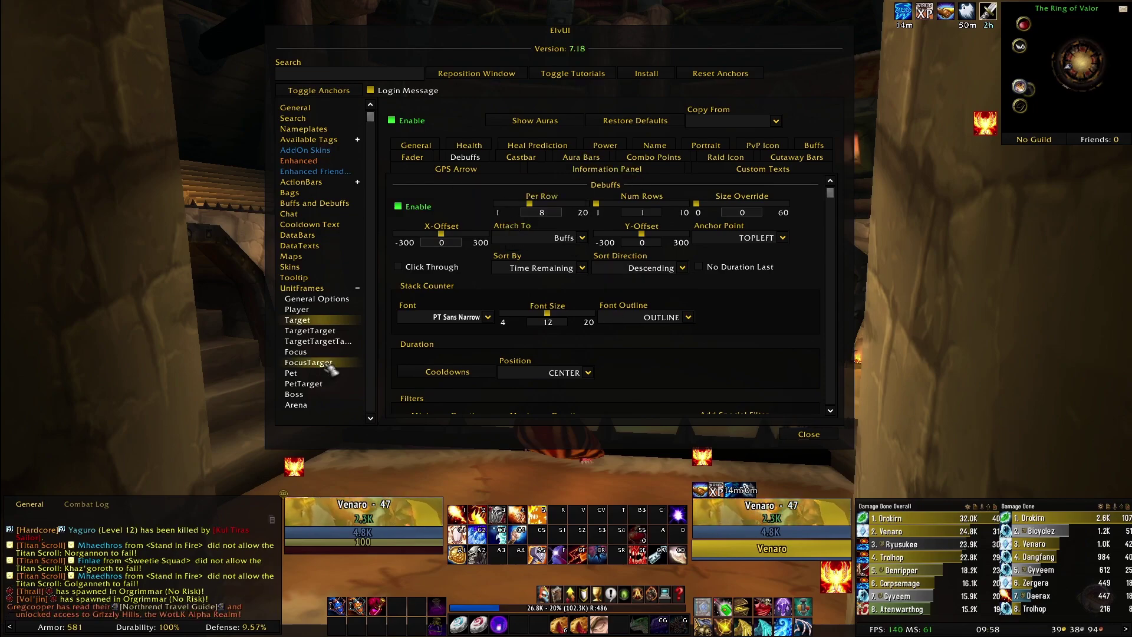
- Check the Player unit frame's Debuffs settings, then close the ElvUI options
left_click(303, 310)
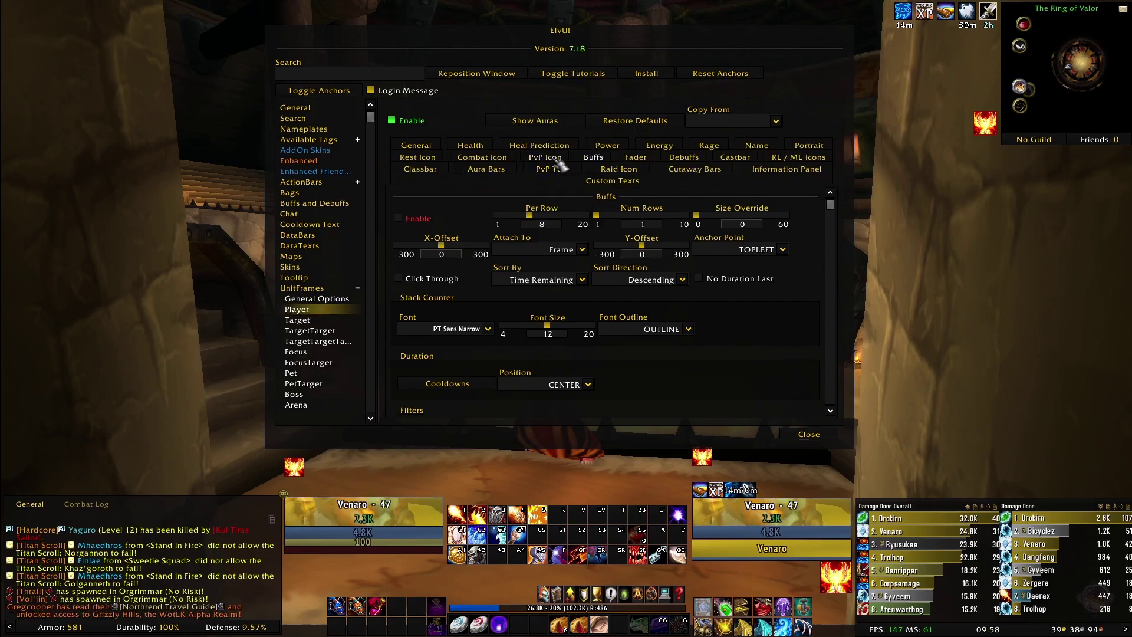
left_click(684, 156)
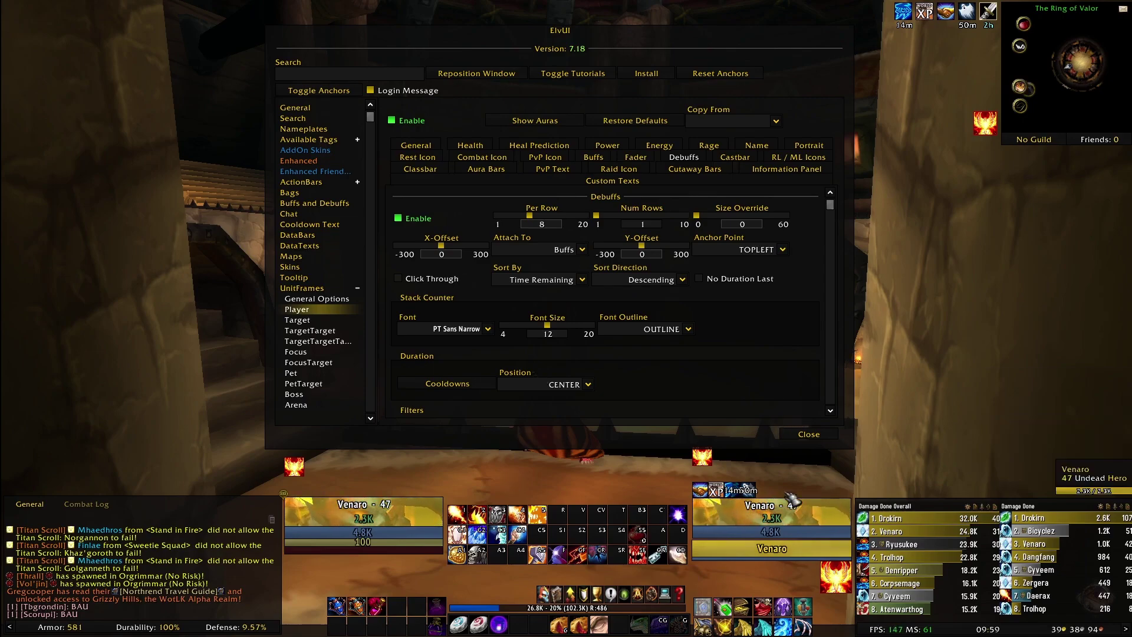
key("Escape")
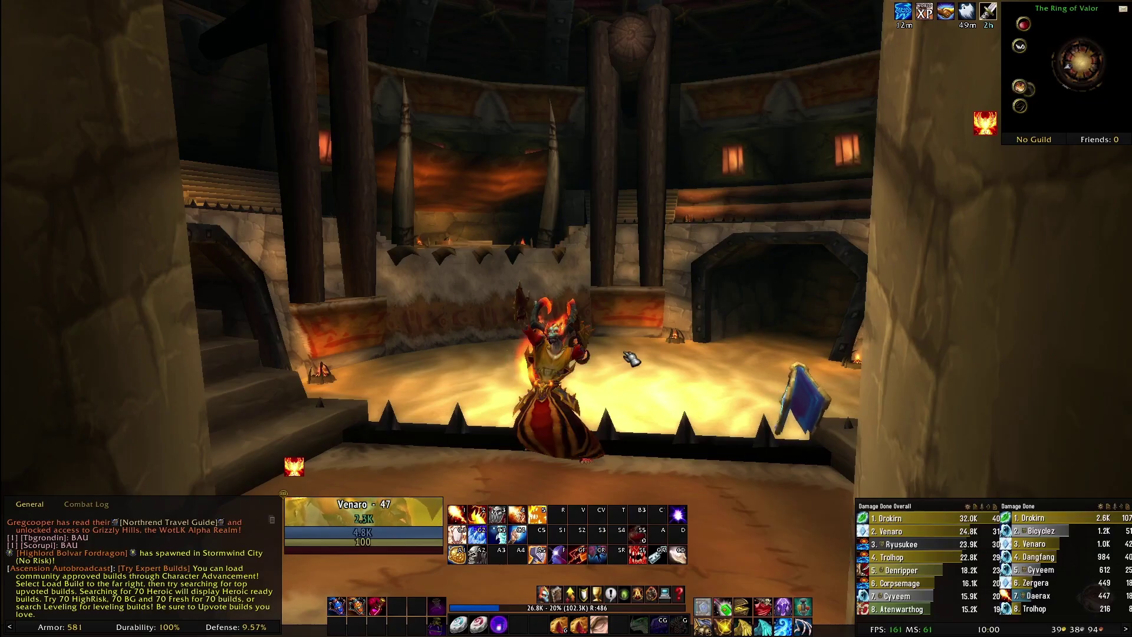
- Open and close the WeakAuras window, then show the character panel's Mystic Enchants list
left_click(1019, 48)
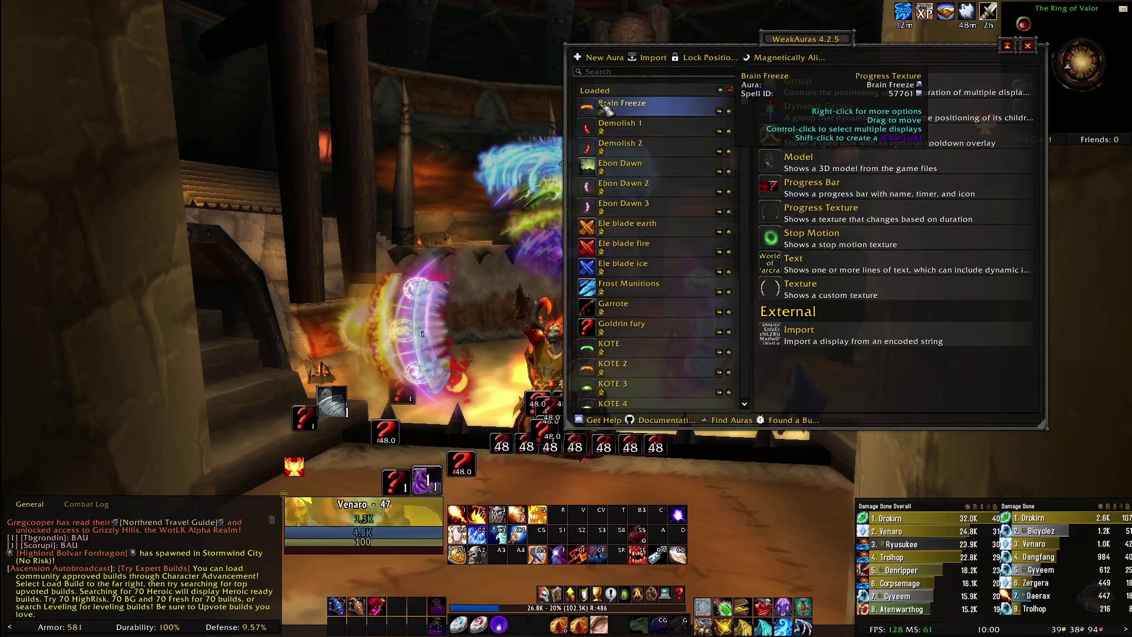
left_click(1028, 47)
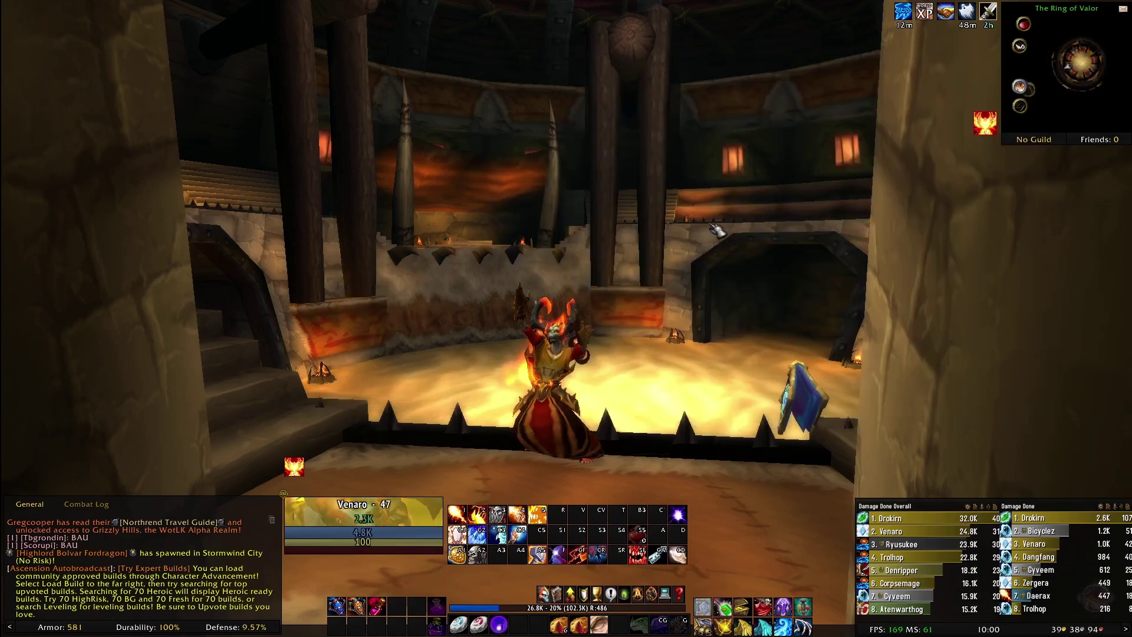
key("n")
key("n")
key("c")
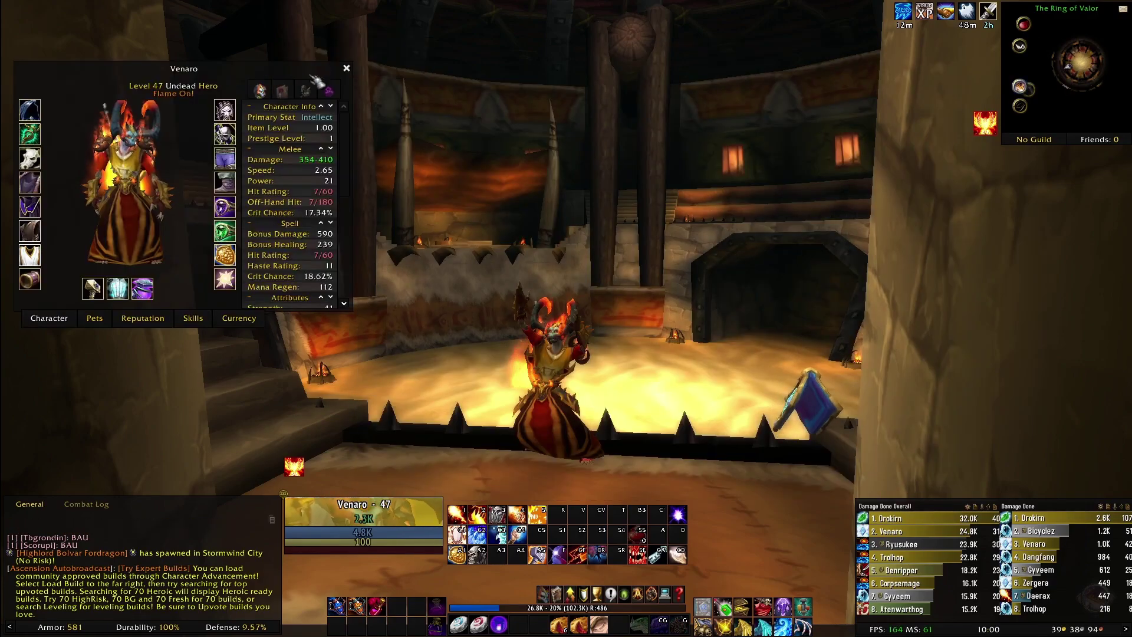
mouse_move(316, 123)
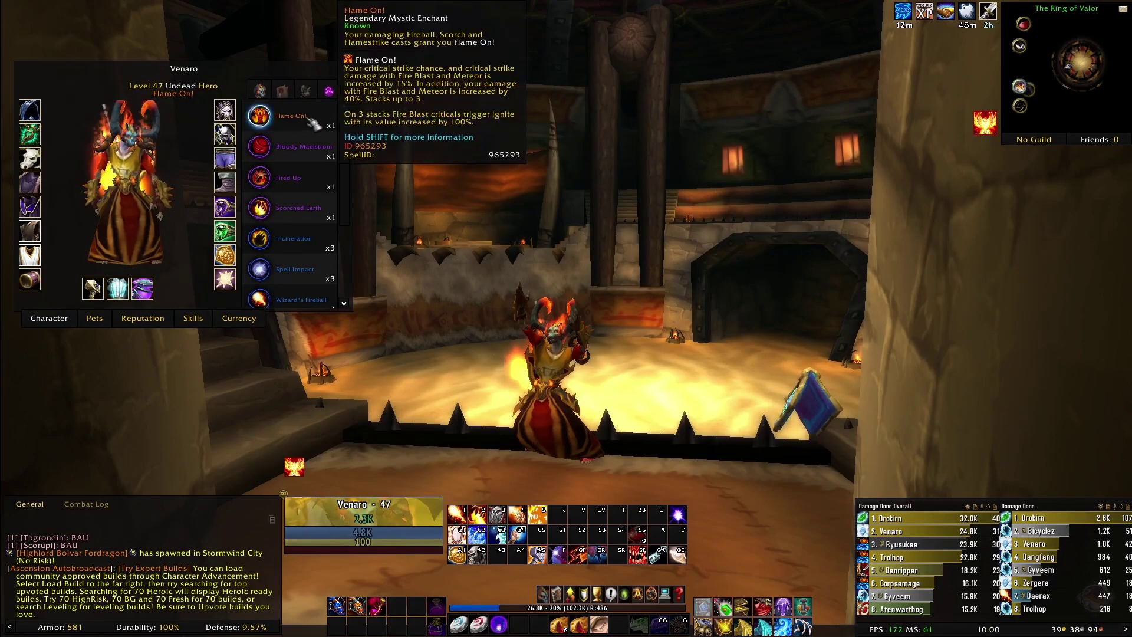